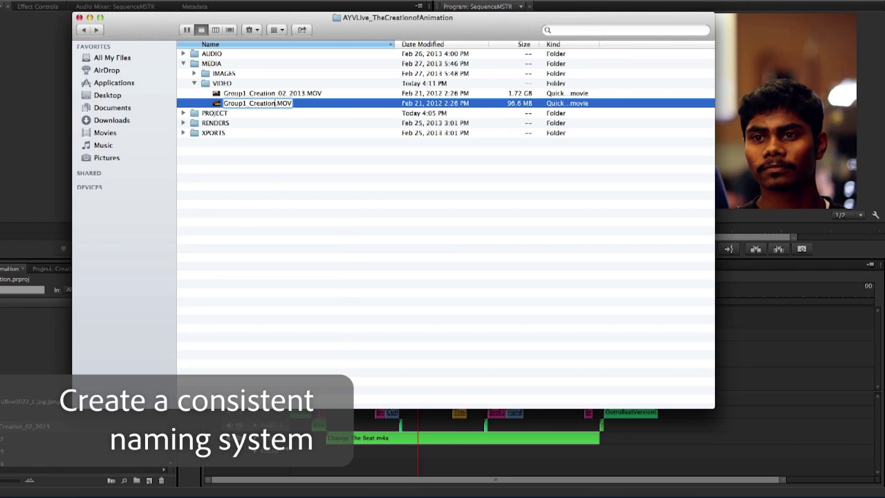
type("0")
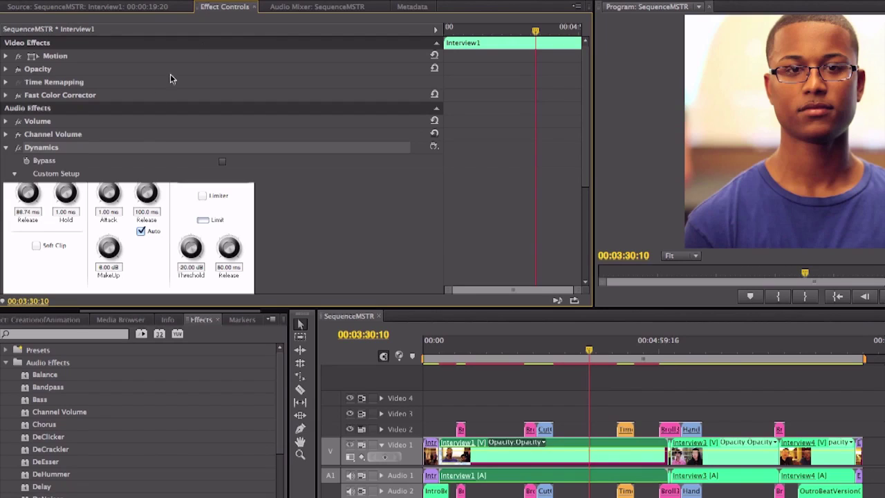
- Show the SequenceMSTR audio mixer, with Audio 1–4 and Master at 0.0
left_click(301, 9)
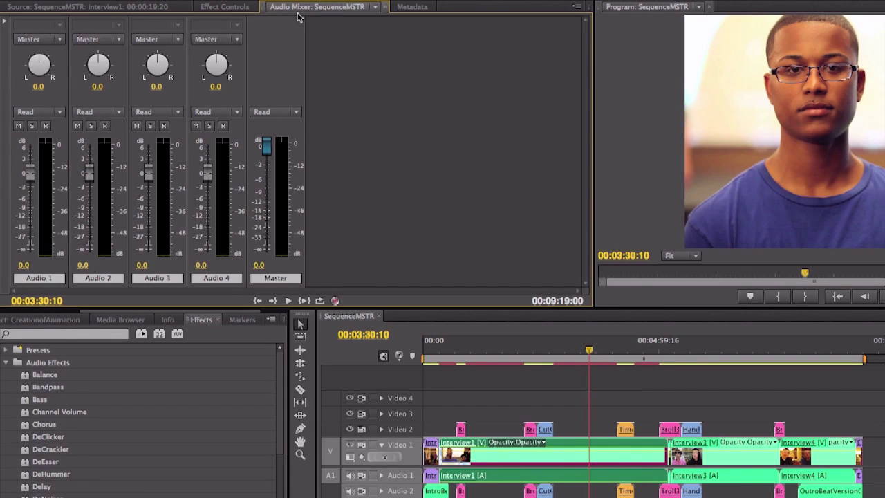